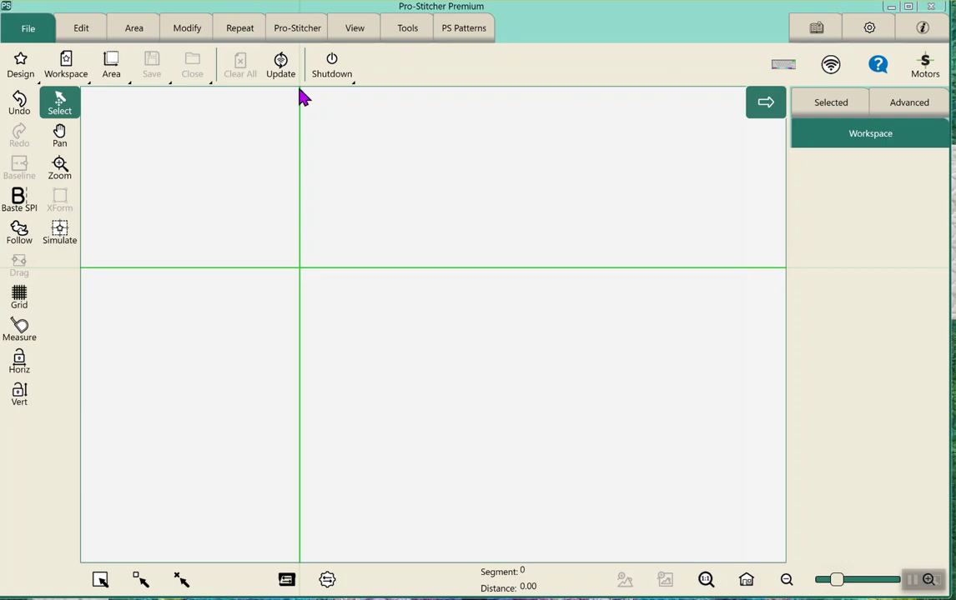
click(19, 62)
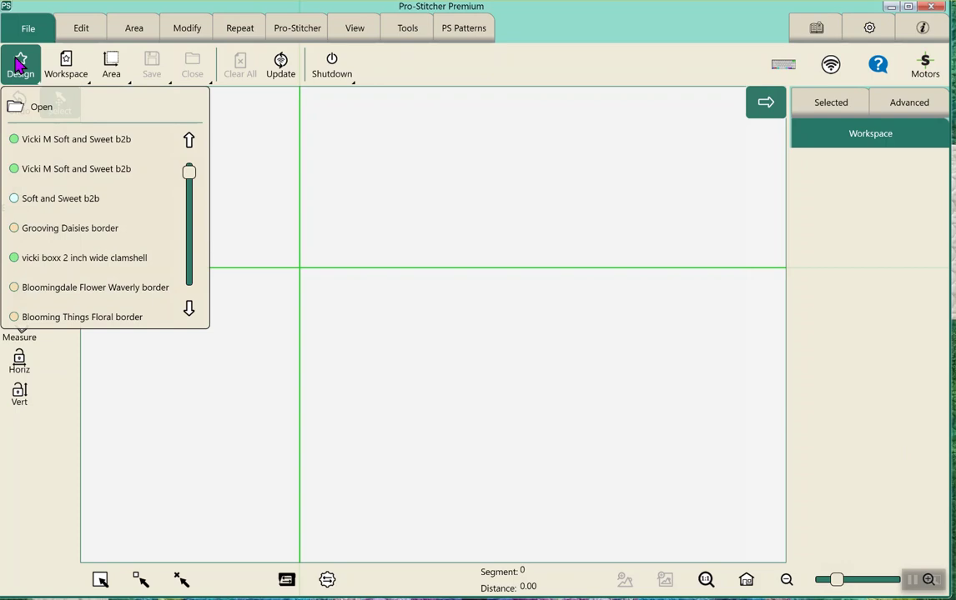
click(94, 178)
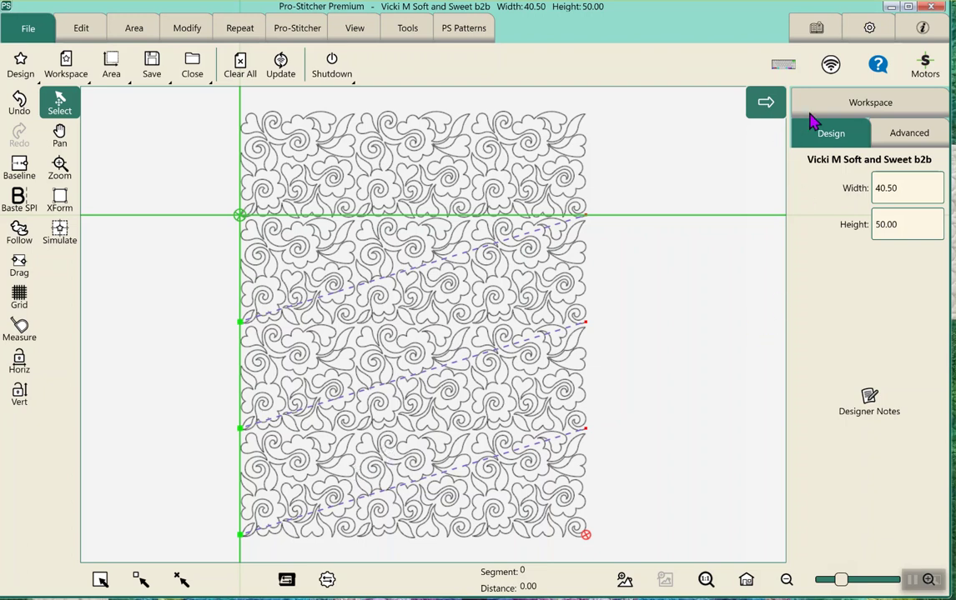
Check the design's stitch stats: 37948 stitches, 44 minutes 19 seconds, 3162 inches.
click(870, 30)
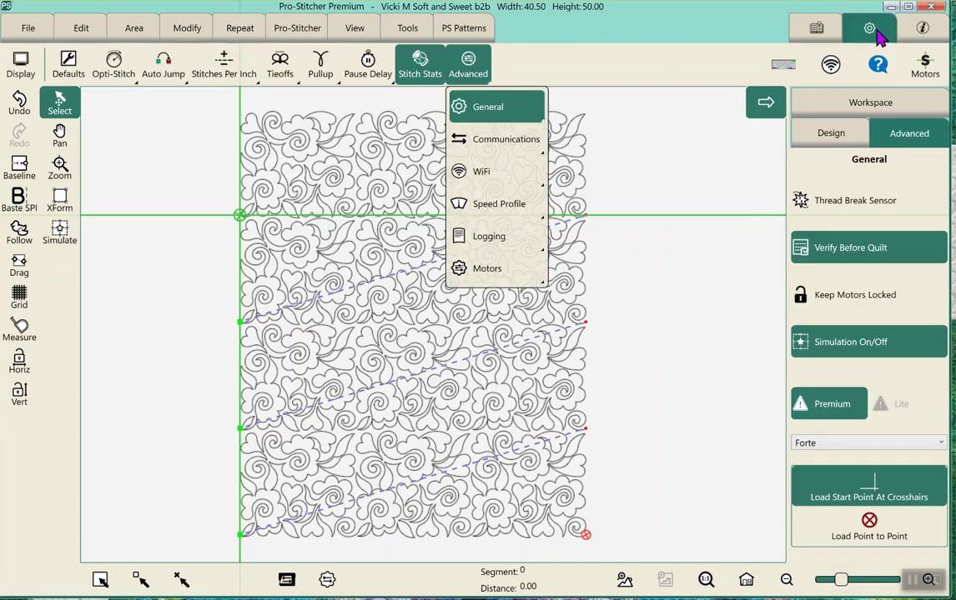
click(421, 66)
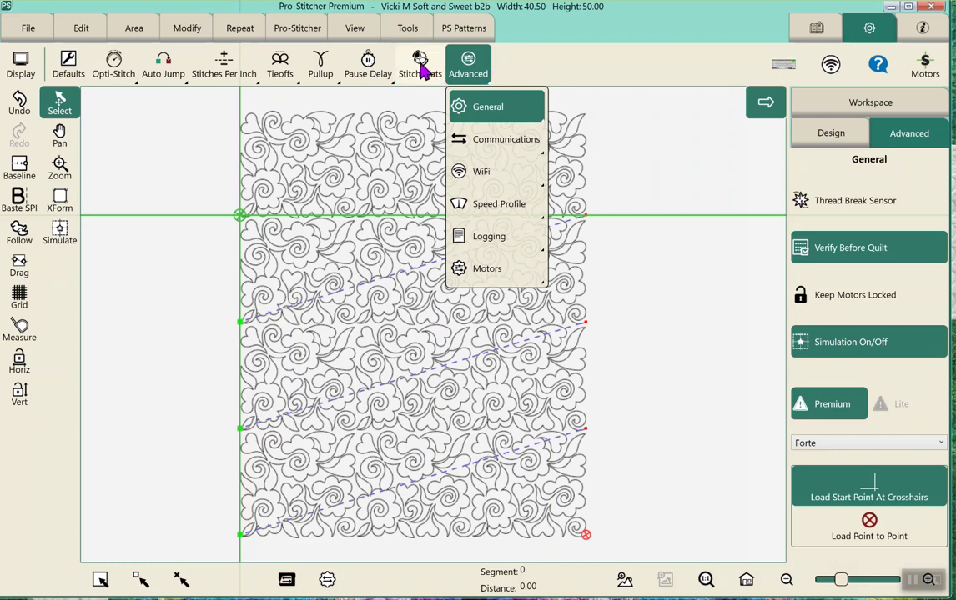
click(434, 70)
click(484, 67)
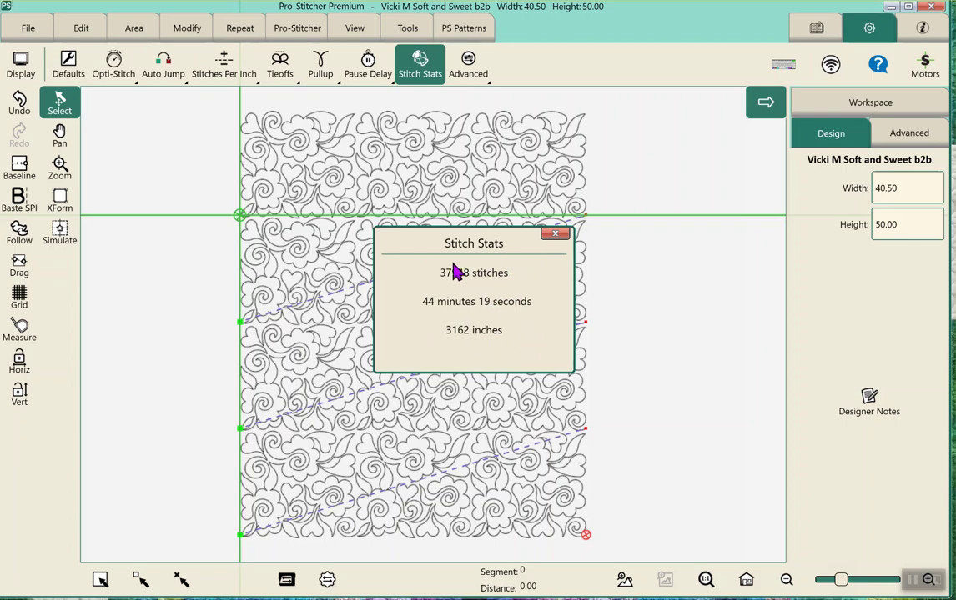
click(564, 236)
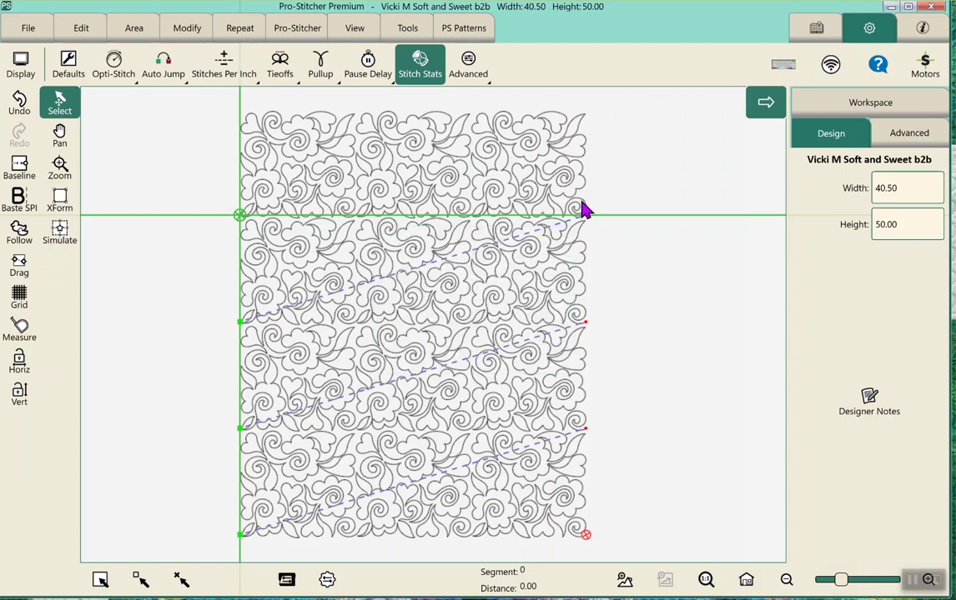
Set the Opti-Stitch Speed Percent to 75.
click(117, 65)
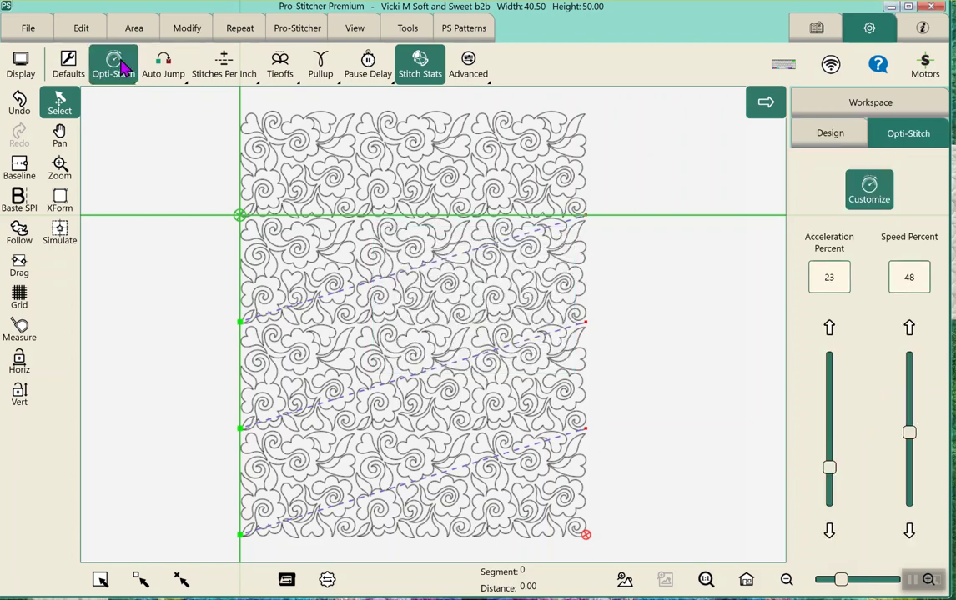
click(234, 72)
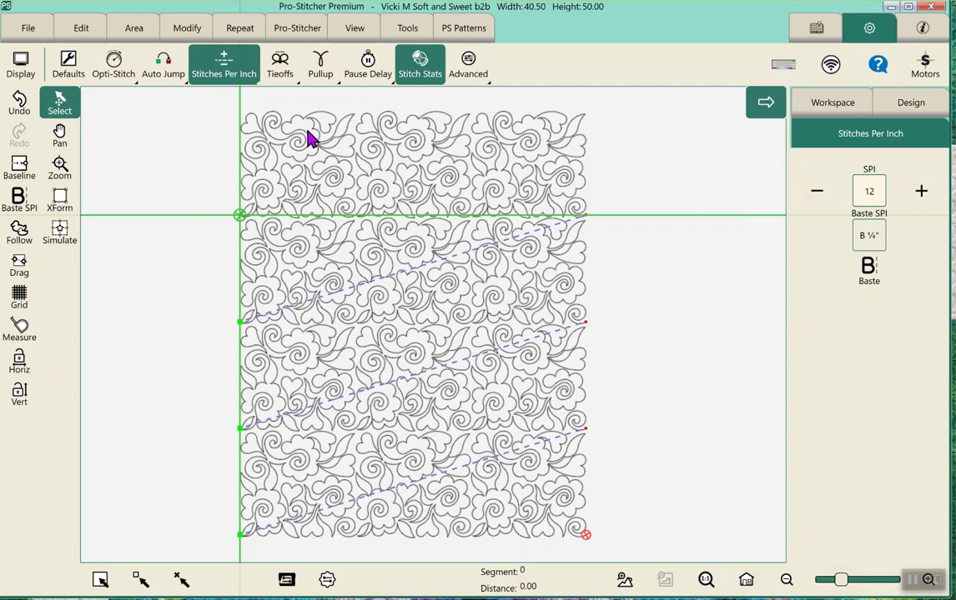
click(106, 72)
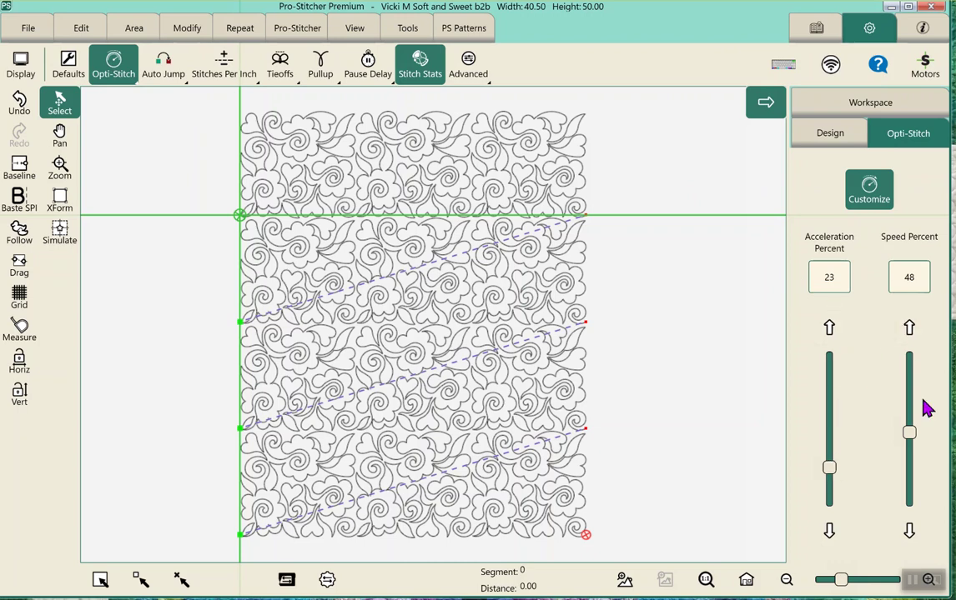
drag(909, 433, 914, 385)
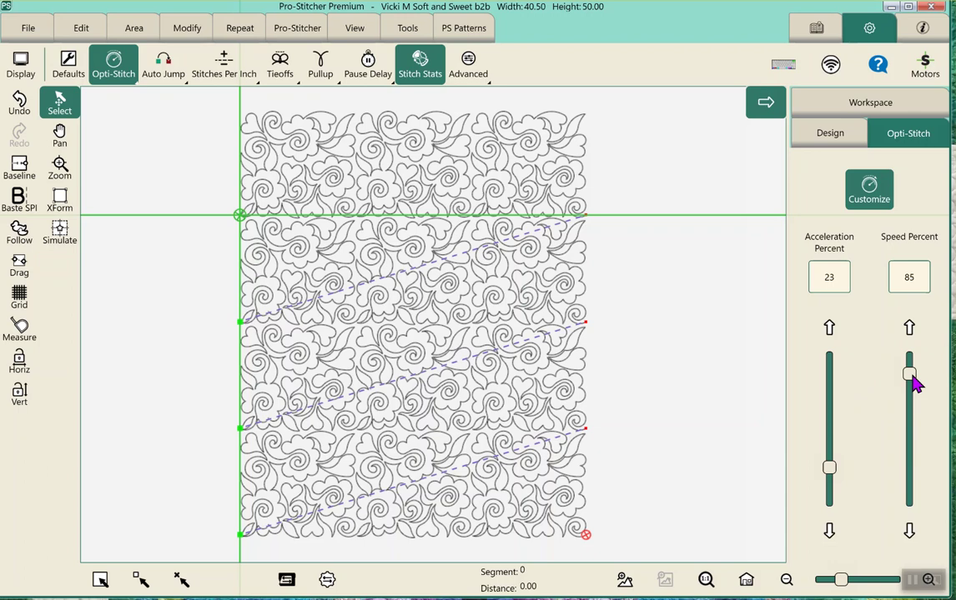
click(904, 275)
click(752, 322)
click(787, 360)
click(866, 415)
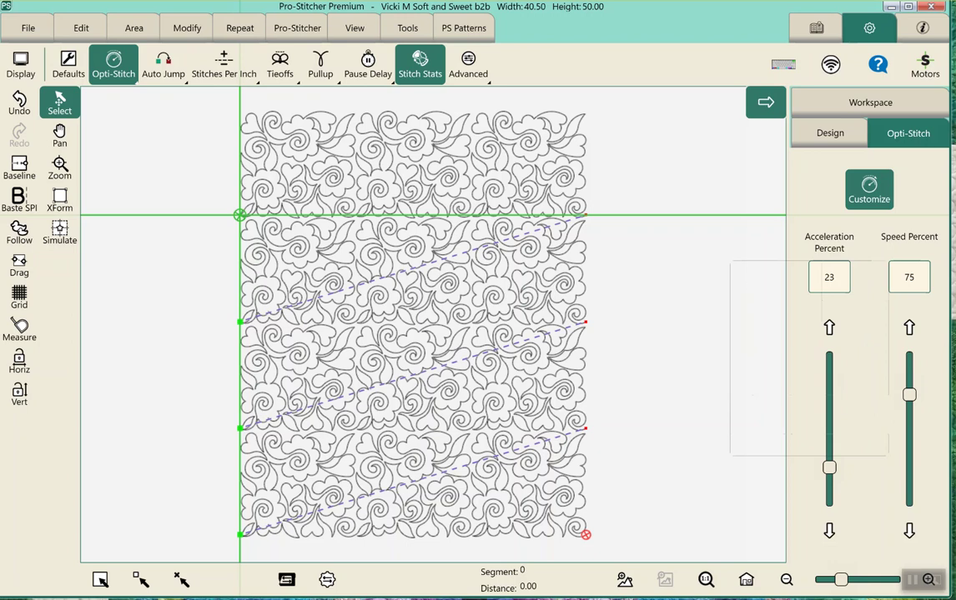
Set Acceleration Percent to 25 and recalculate stitch stats, now 42 minutes 30 seconds.
click(840, 276)
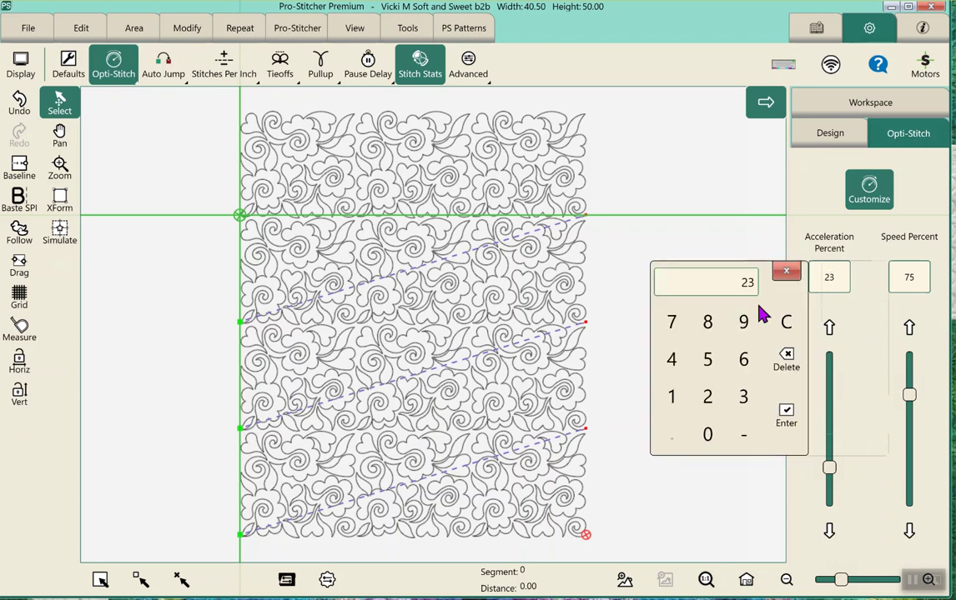
click(707, 397)
click(707, 360)
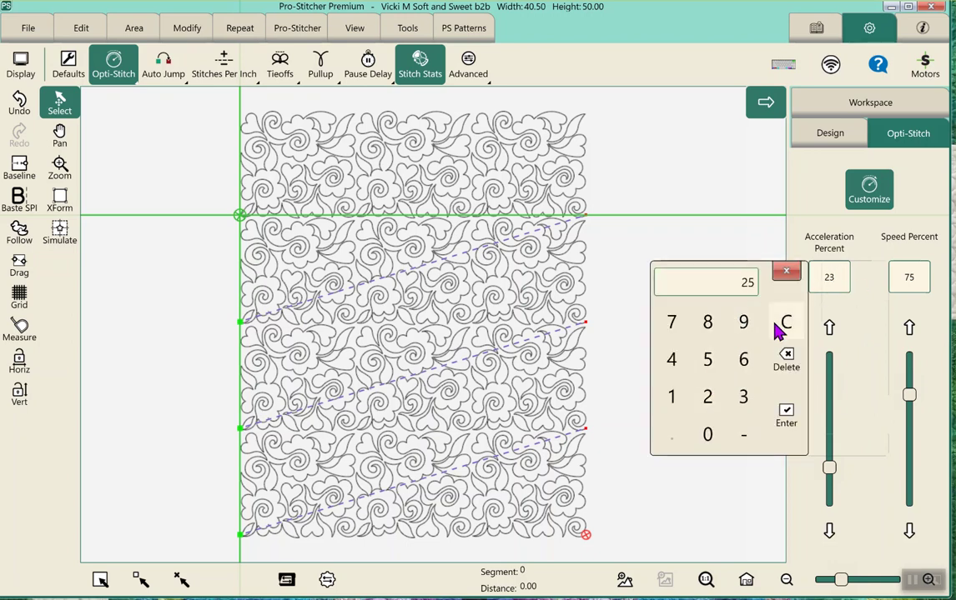
click(787, 417)
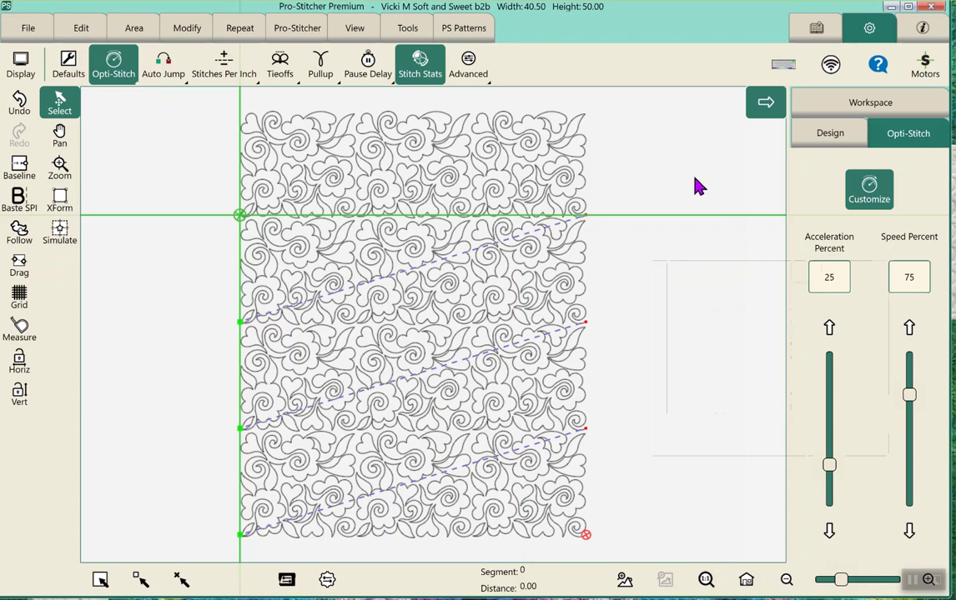
click(424, 68)
click(424, 69)
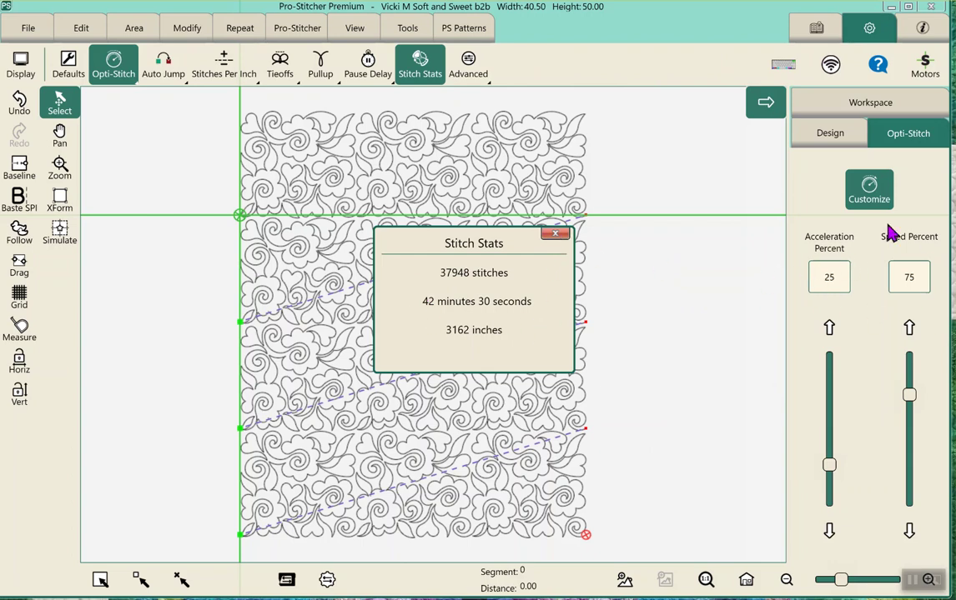
Close the Stitch Stats window, keeping speed 75 and acceleration 25 percent.
click(556, 235)
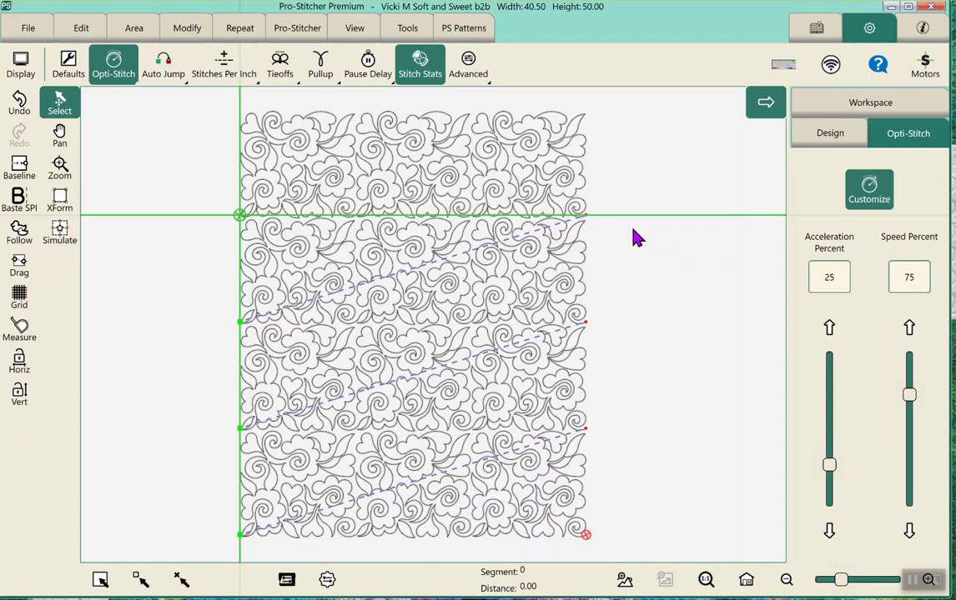
Load the '1 square 36 inch' saved area onto the design.
click(132, 29)
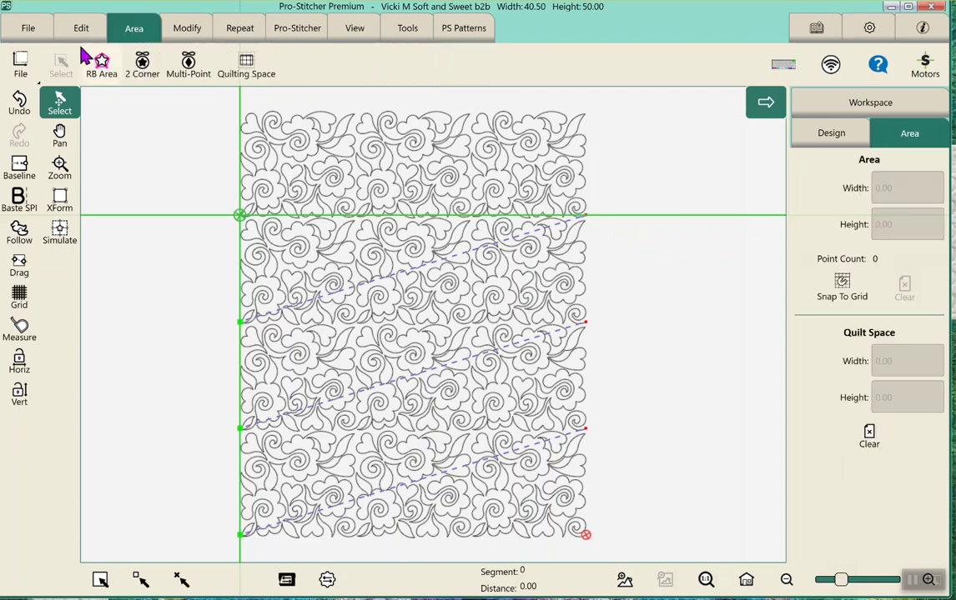
click(23, 61)
click(52, 133)
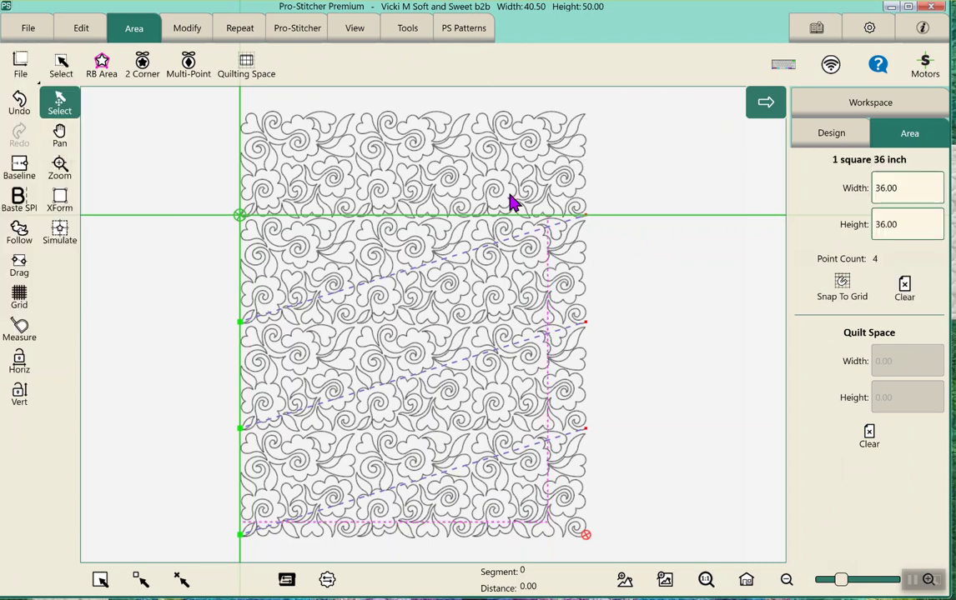
Crop the design outside the area with closed edges and set it as the baseline.
click(194, 31)
click(189, 66)
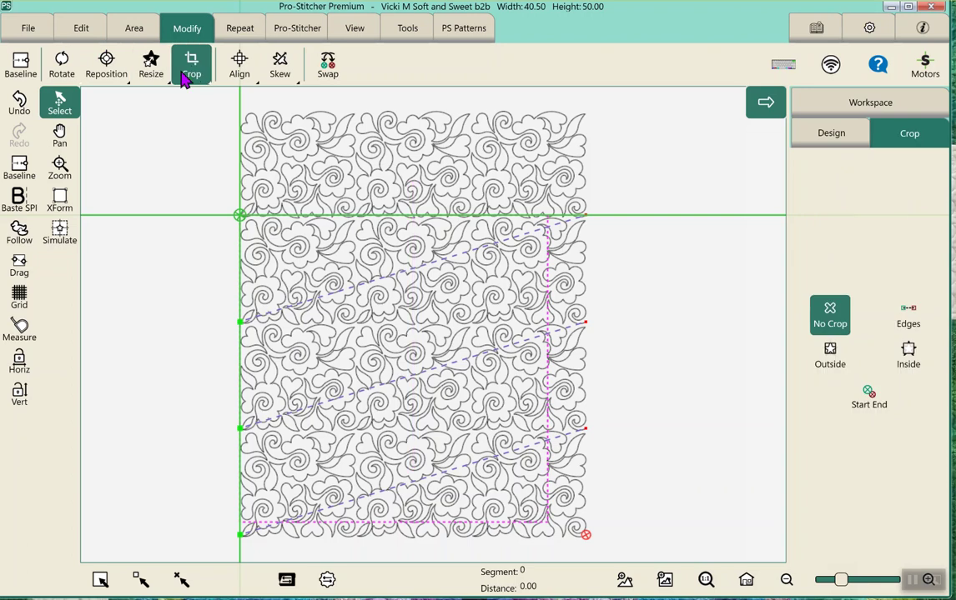
click(830, 354)
click(906, 317)
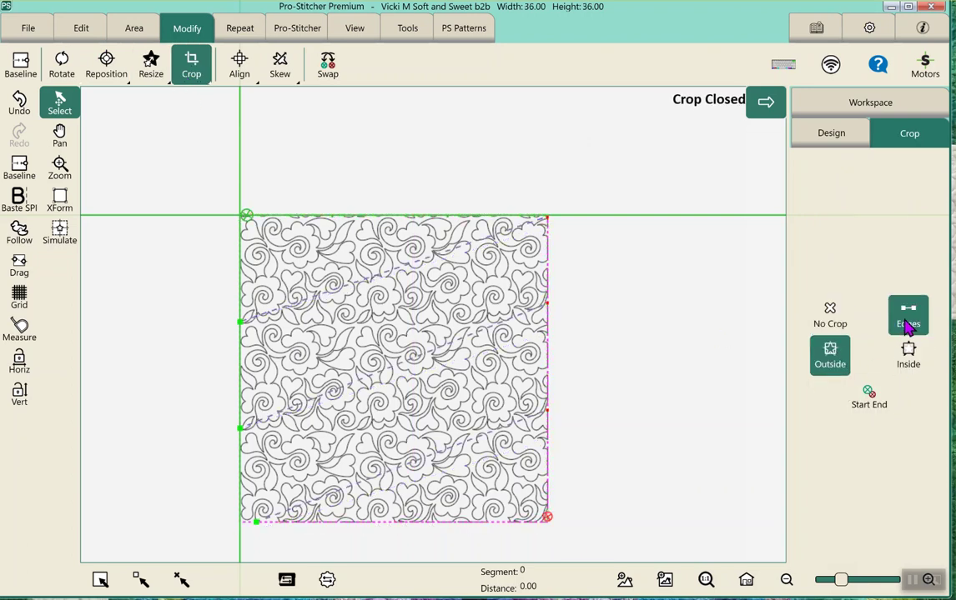
click(18, 165)
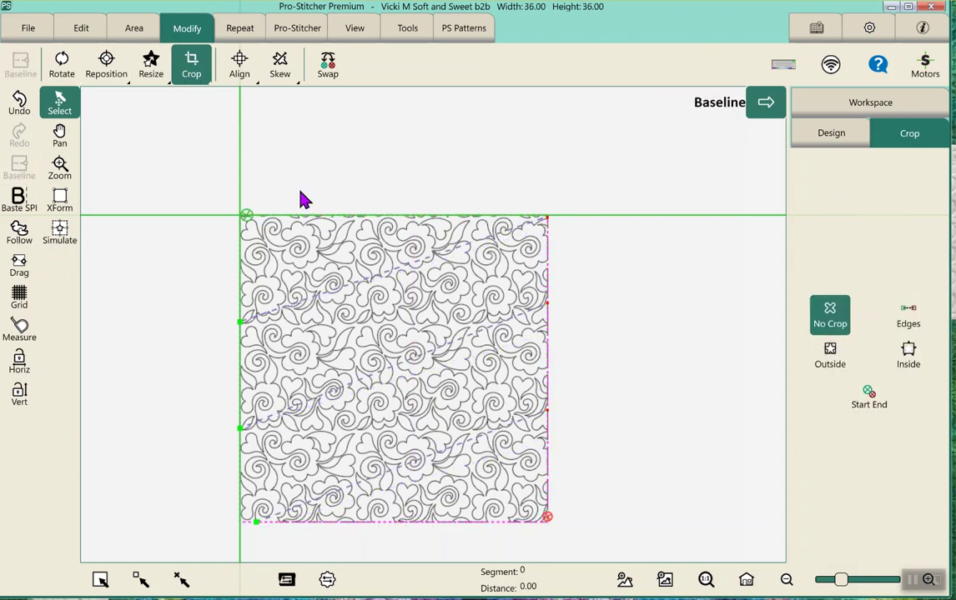
click(870, 30)
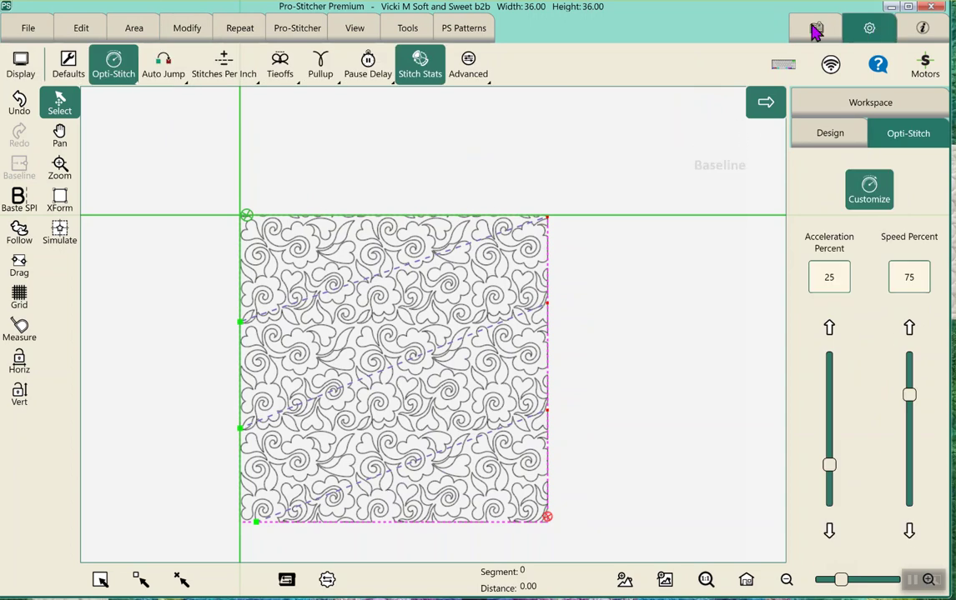
Calculate stitch stats for the cropped design, then leave Pro-Stitcher to restart with an empty workspace.
click(421, 71)
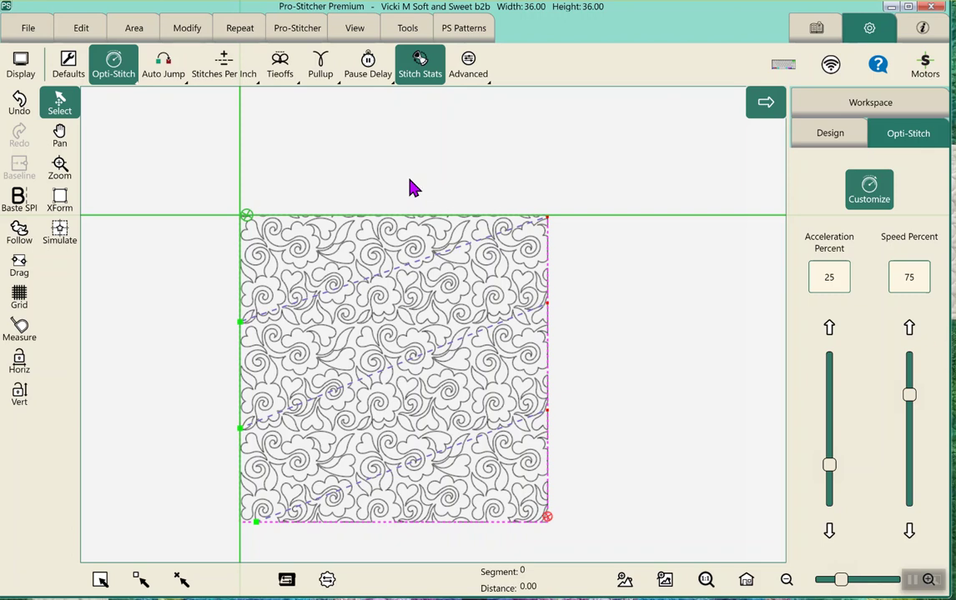
key(super+d)
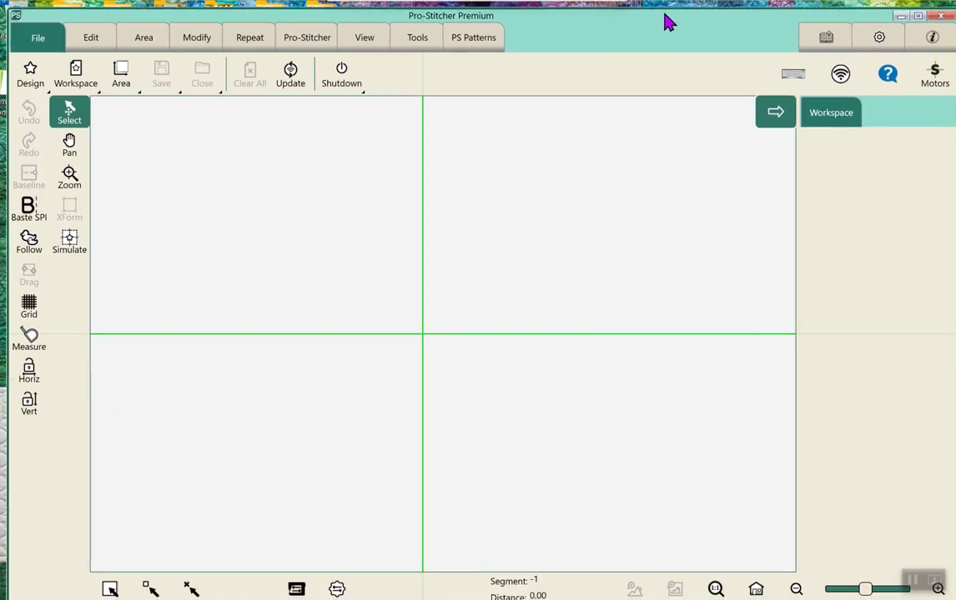
Reload the original 40.50 by 50.00 Vicki M Soft and Sweet b2b design.
click(27, 67)
click(66, 143)
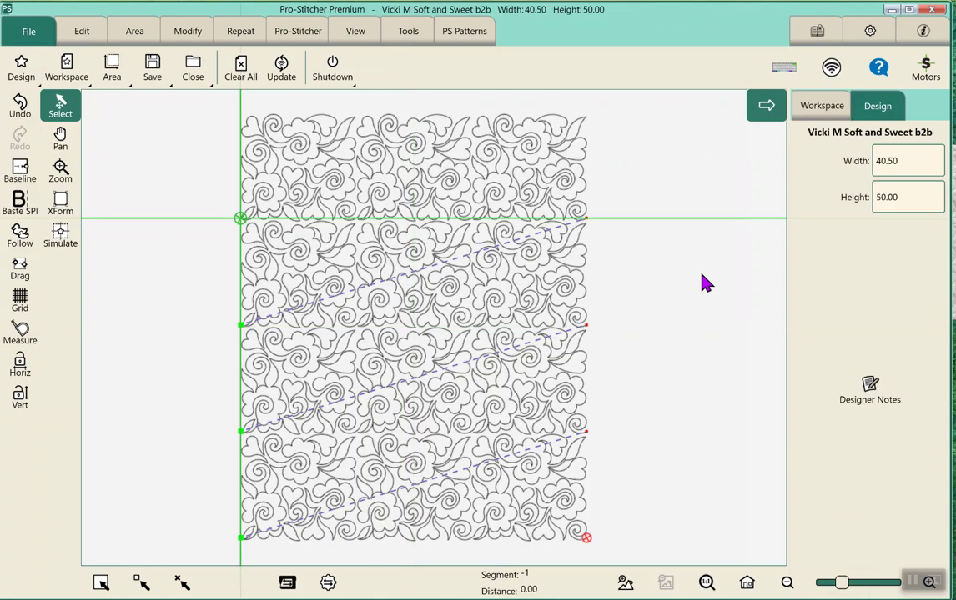
click(133, 35)
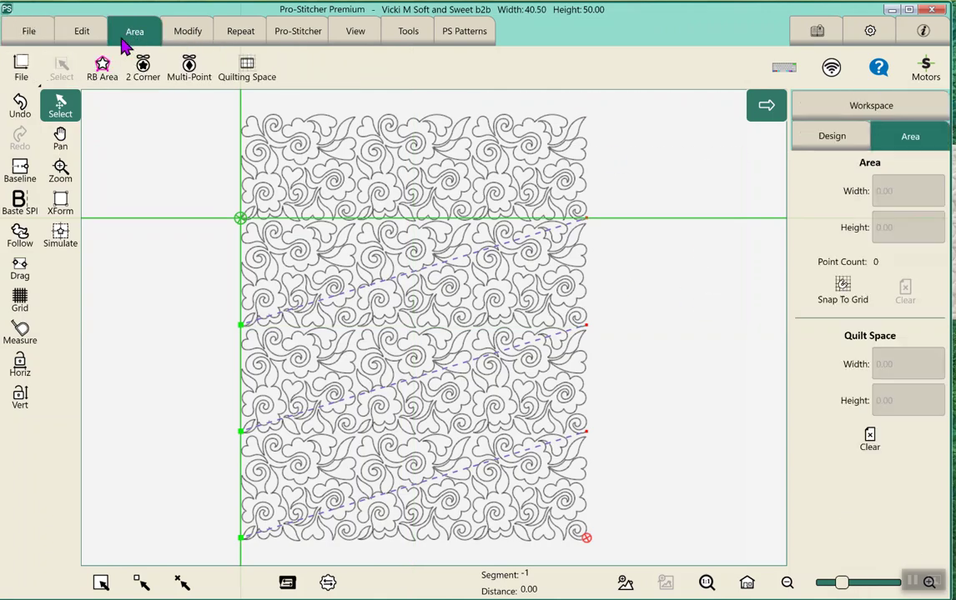
click(23, 69)
Apply the 1 square 36 inch area, crop outside with closed edges, and set as baseline.
click(58, 148)
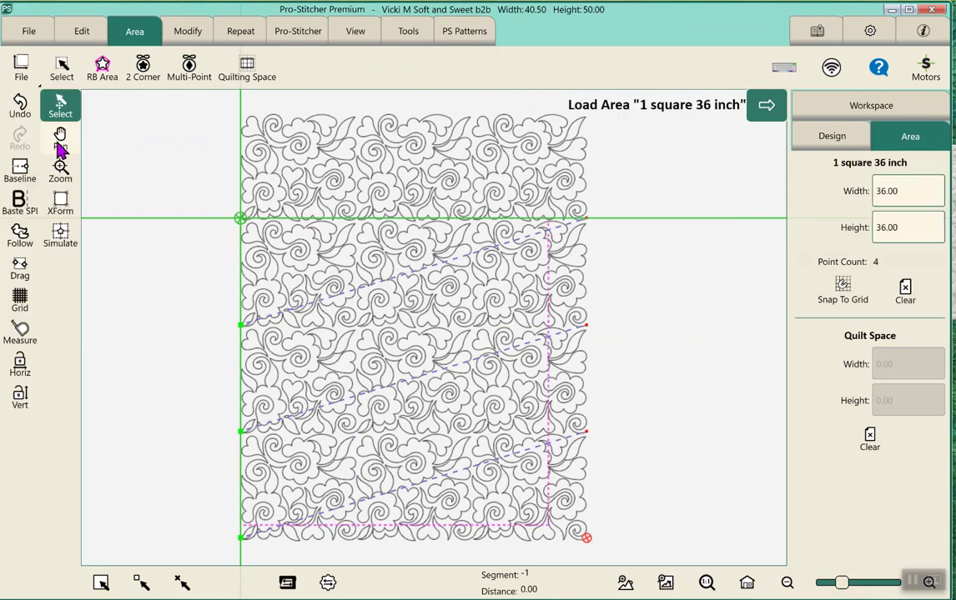
click(185, 31)
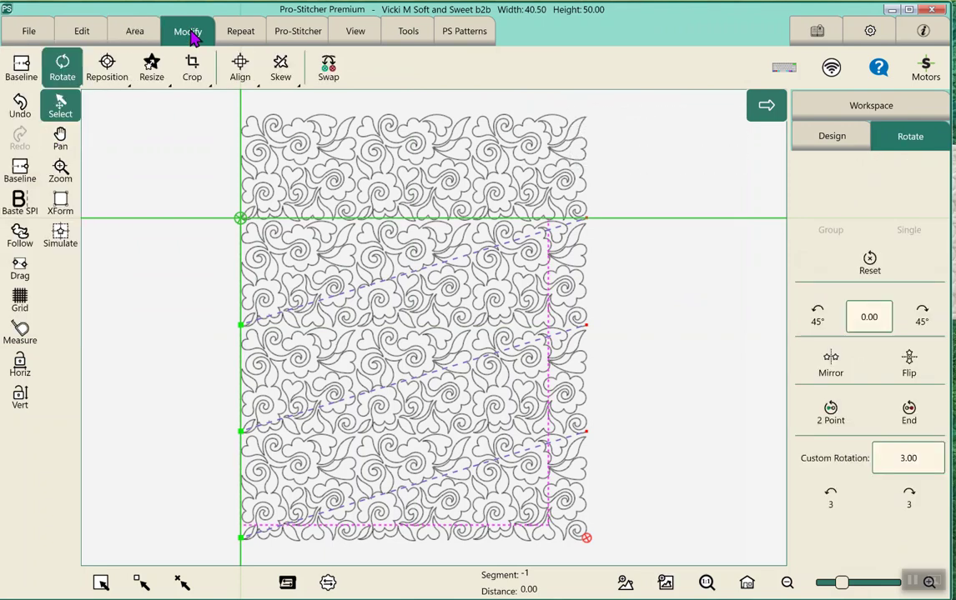
click(194, 66)
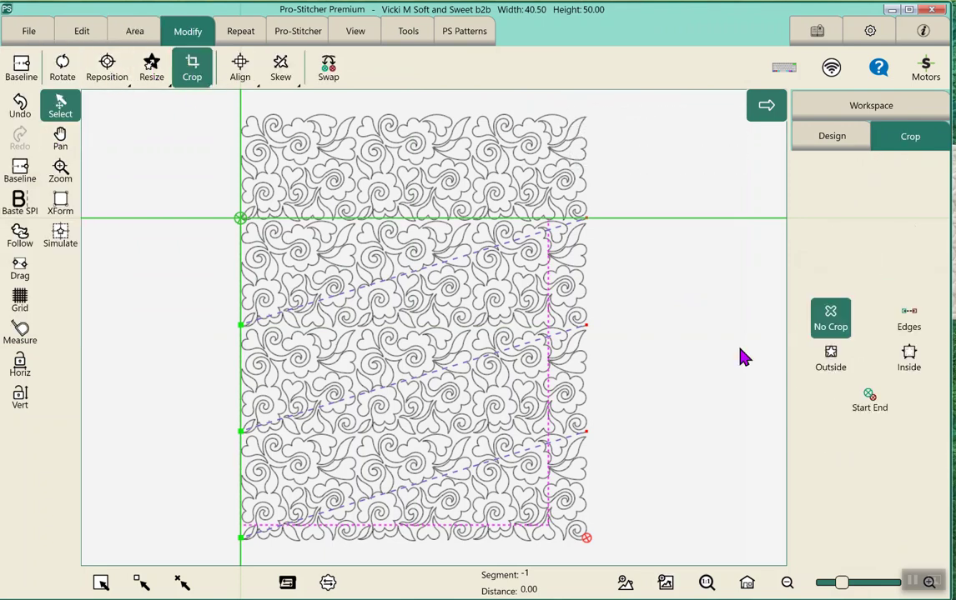
click(832, 358)
click(909, 327)
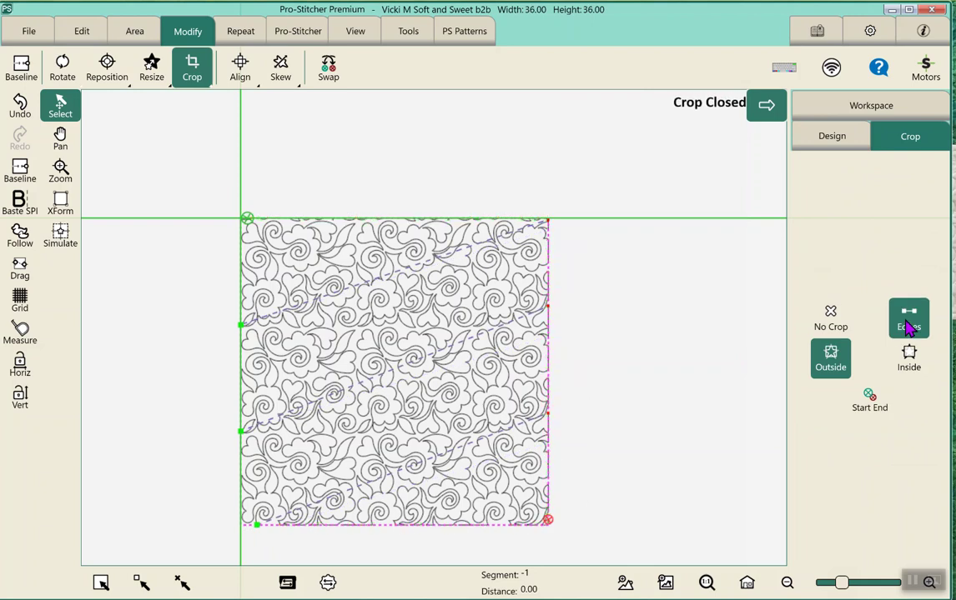
click(23, 176)
click(29, 31)
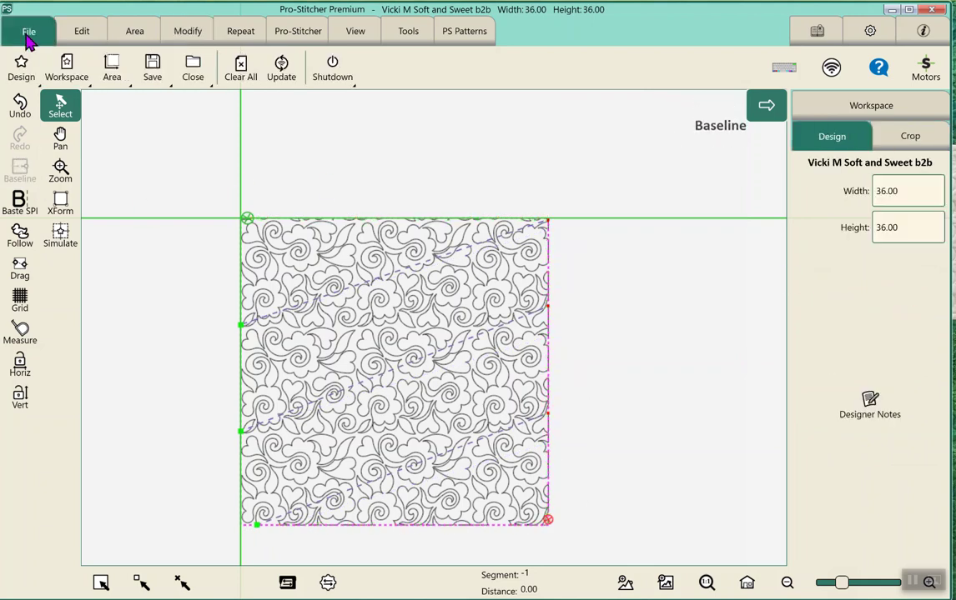
Save the selected cropped design as a new file with ' 36 inch sq' appended to its name.
click(154, 71)
click(179, 112)
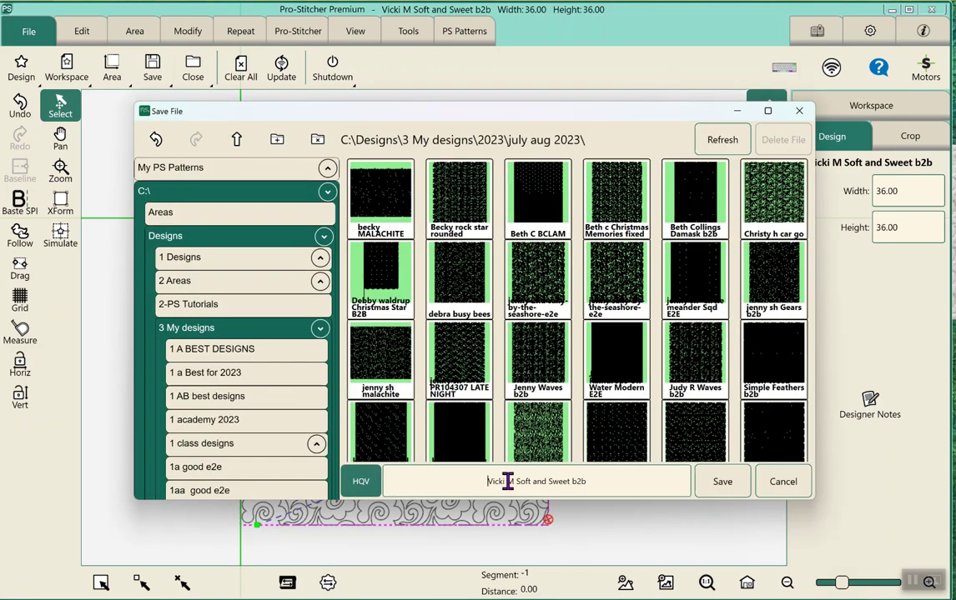
click(595, 482)
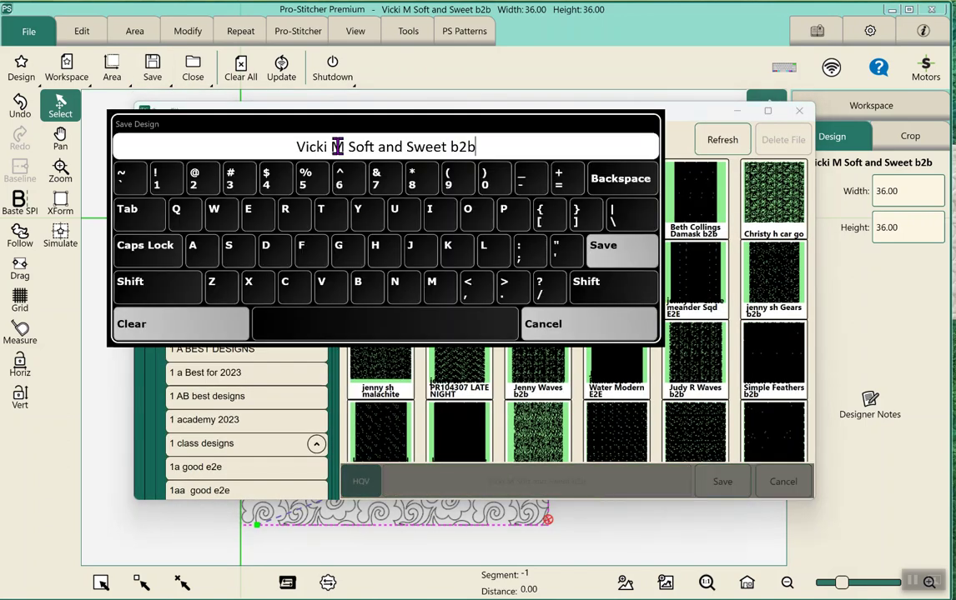
click(487, 149)
text(3)
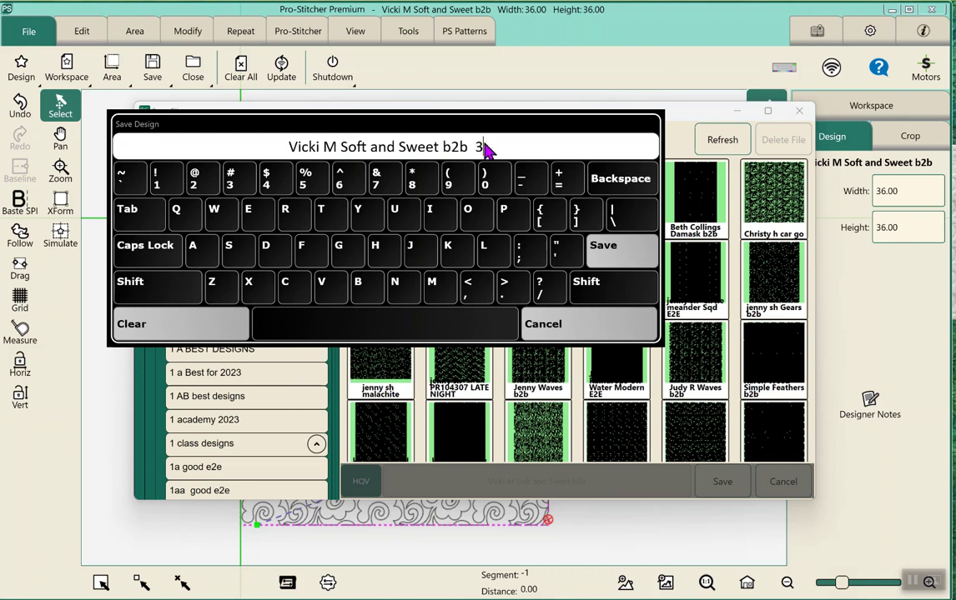
text(6 in)
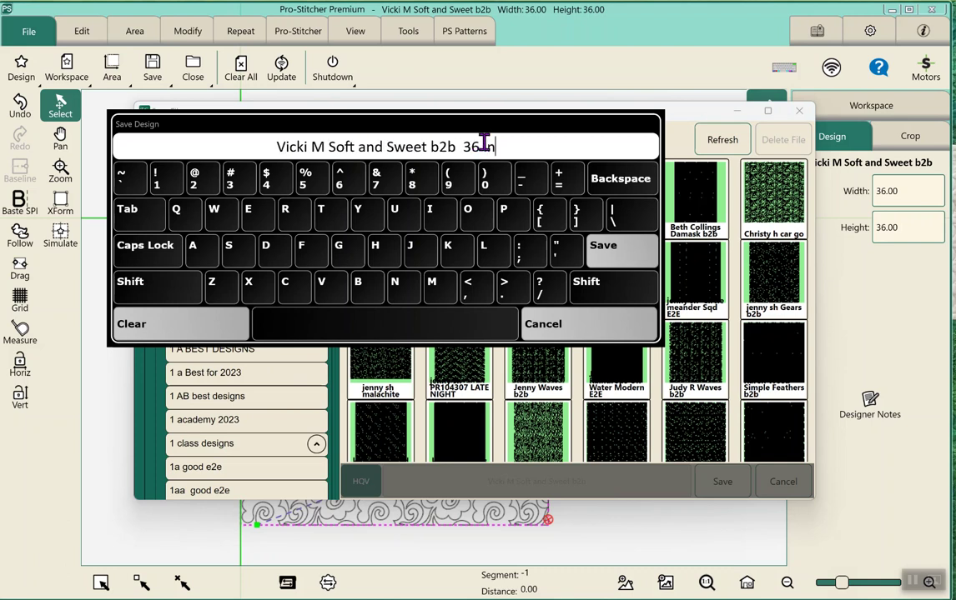
text(ch sq)
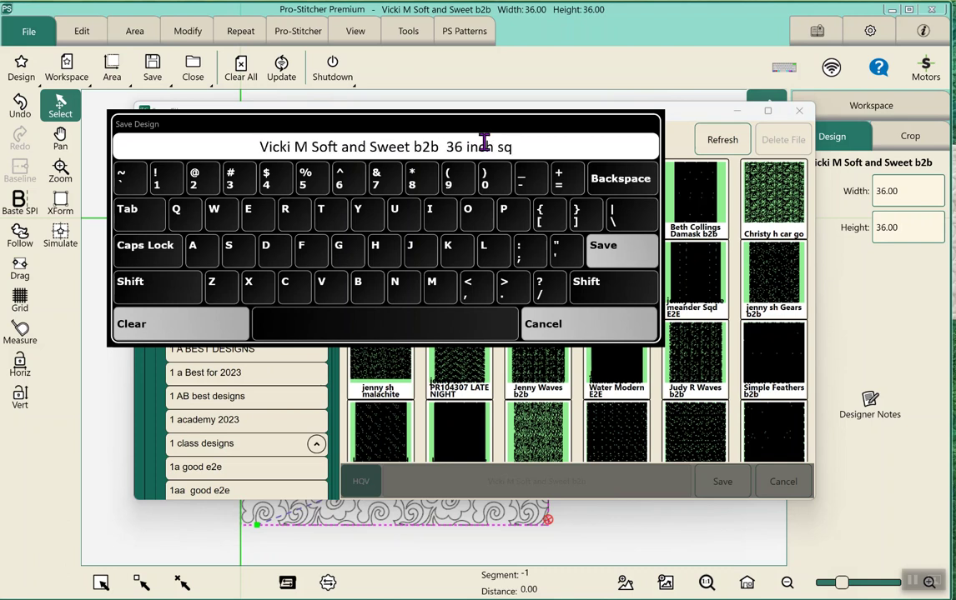
click(623, 255)
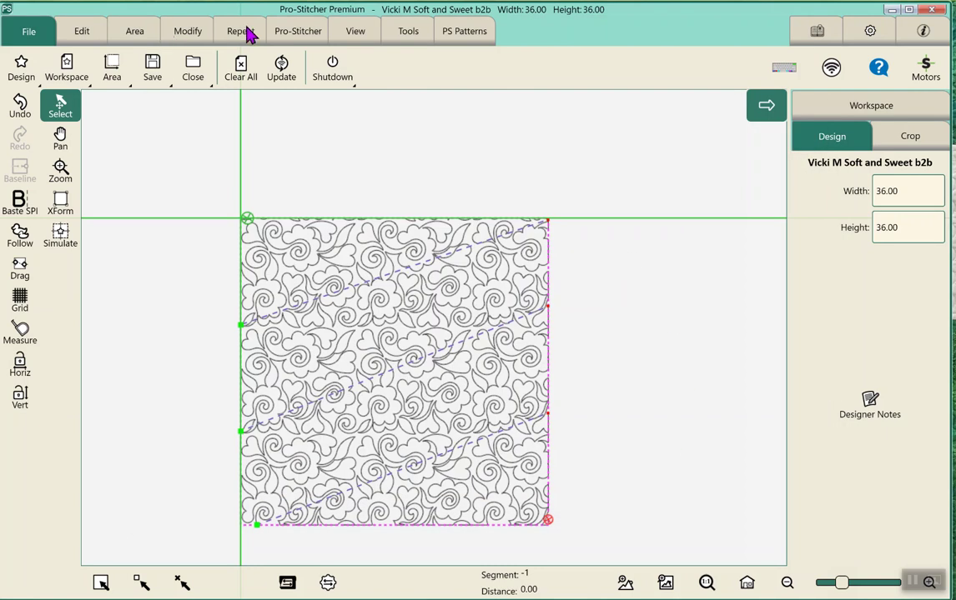
Clear the workspace, reopen the 36 inch sq file, and read stats: 25068 stitches, 28:55, 2089 inches.
click(241, 67)
click(19, 65)
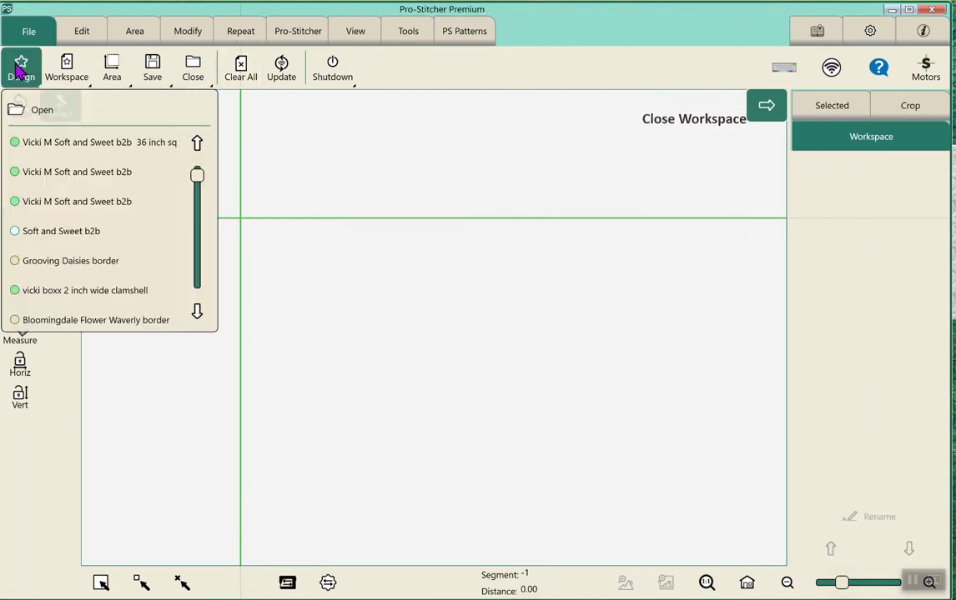
click(66, 148)
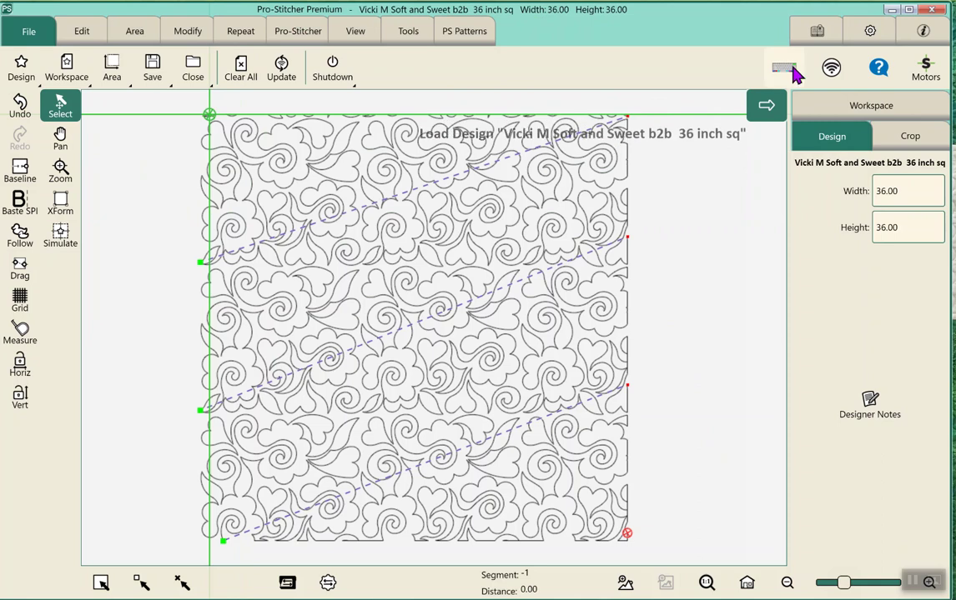
click(870, 30)
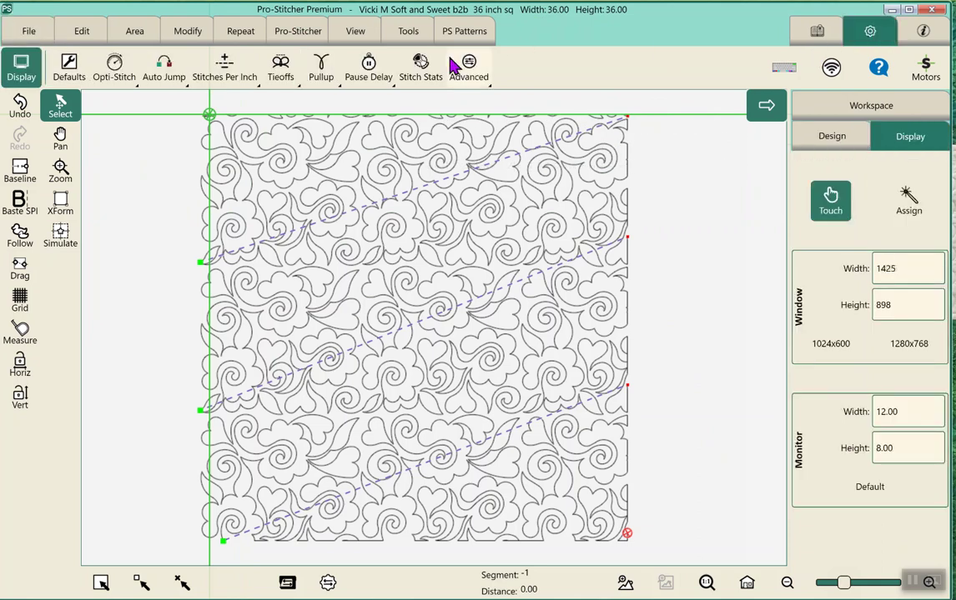
click(424, 66)
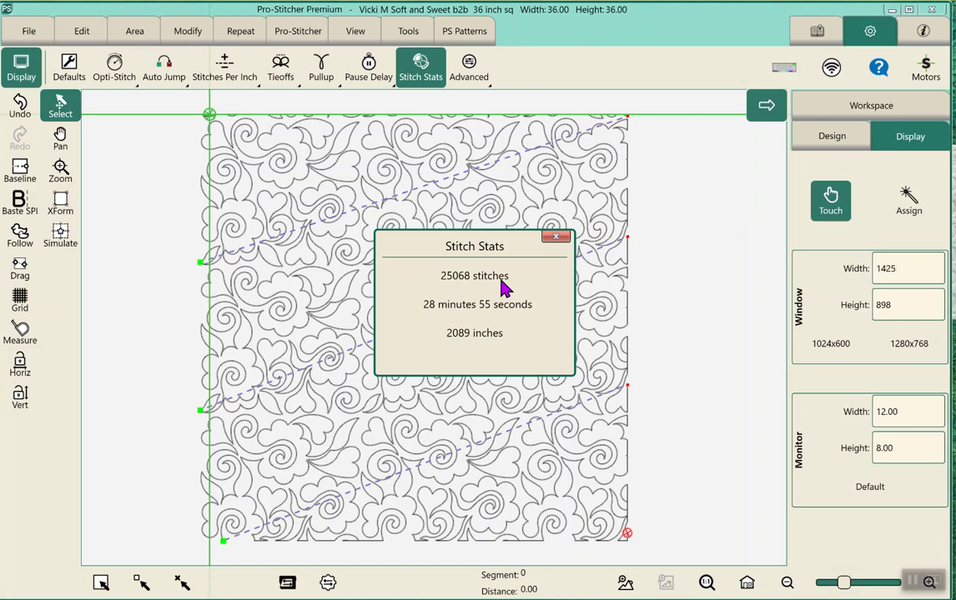
click(556, 237)
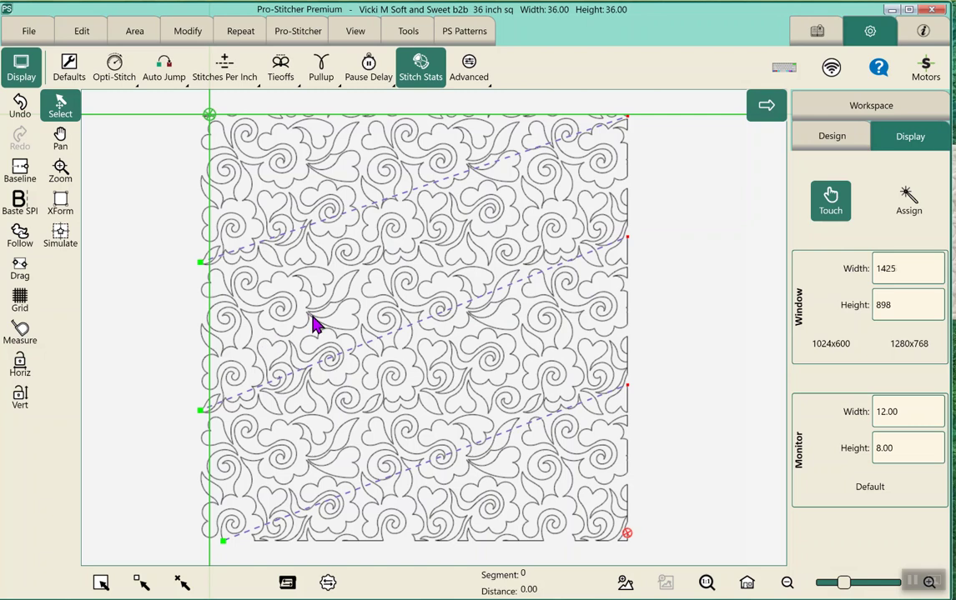
click(30, 30)
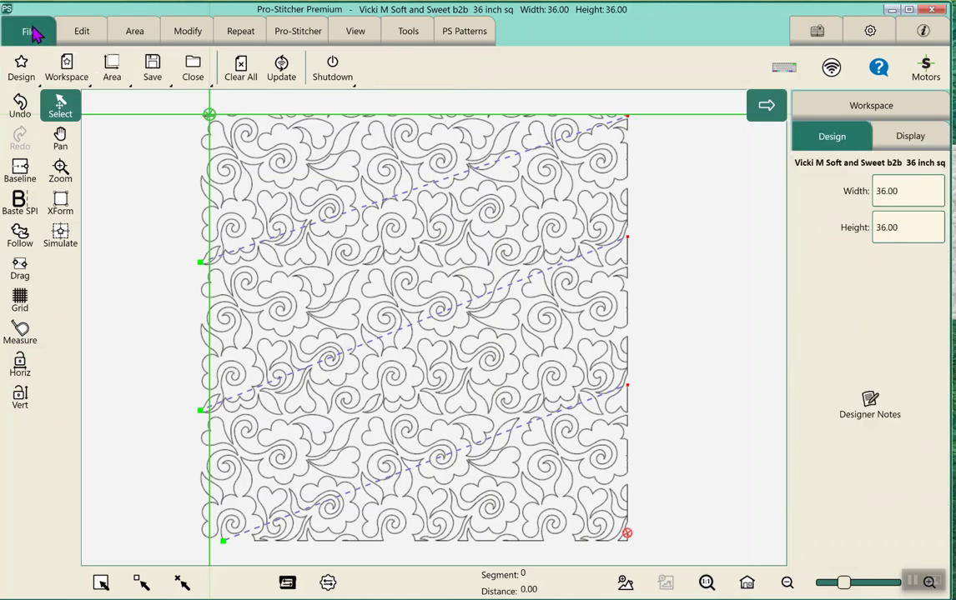
Clear the workspace and open the 101.00 by 101.00 Simple Feathers b2b design from the july aug 2023 folder.
click(242, 74)
click(21, 74)
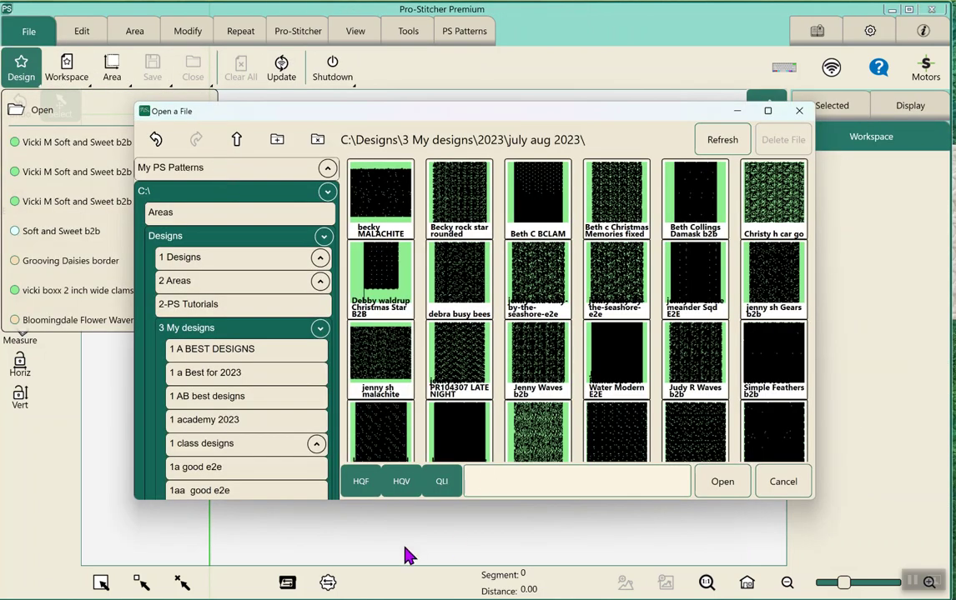
scroll(261, 329, down, 2)
scroll(261, 329, down, 10)
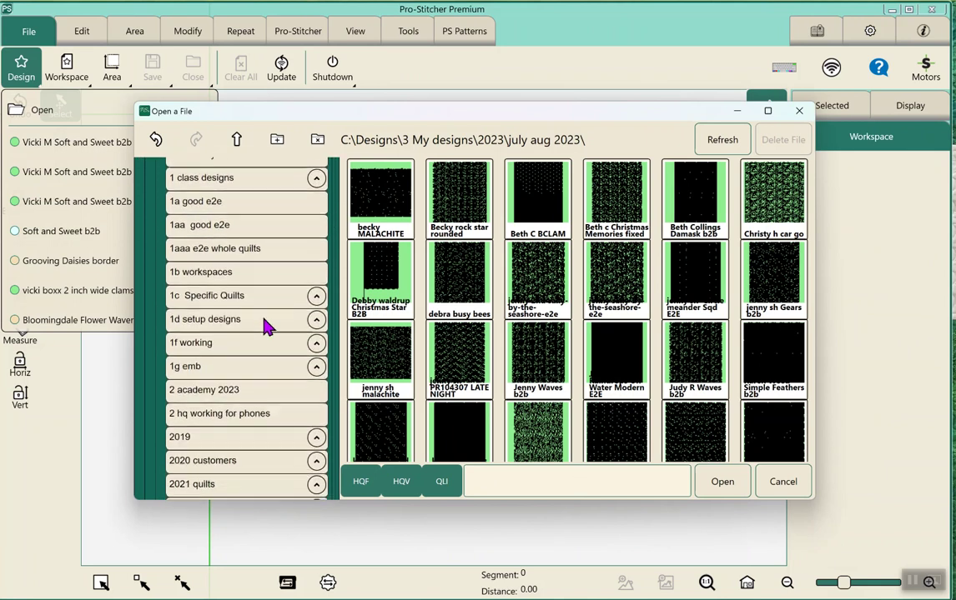
scroll(265, 334, down, 2)
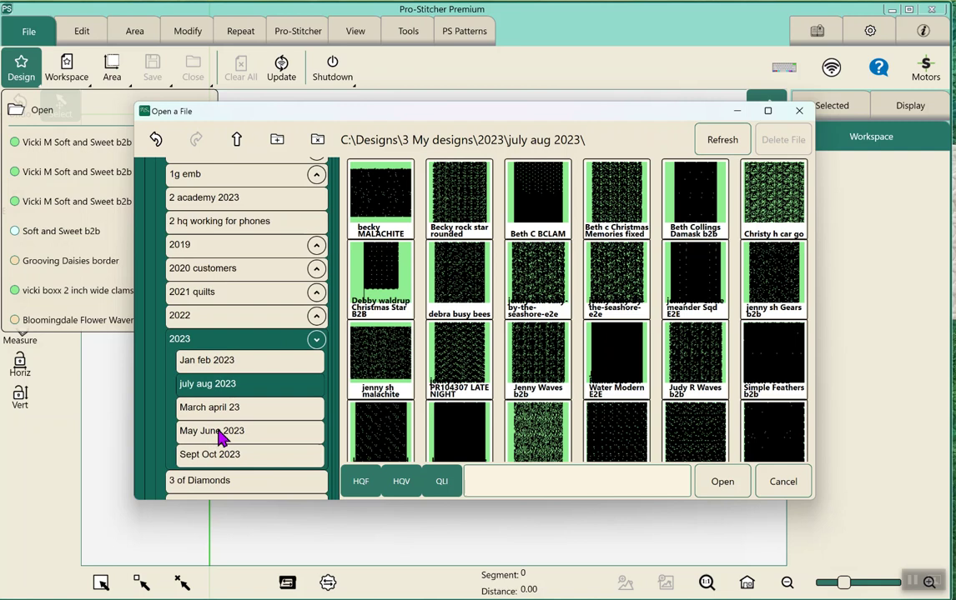
scroll(677, 387, down, 2)
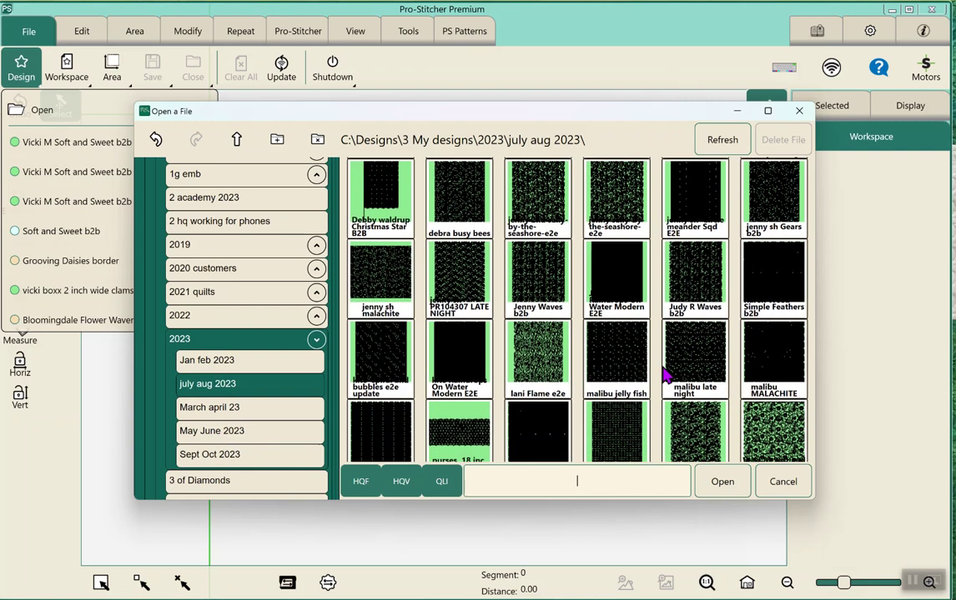
scroll(409, 371, down, 1)
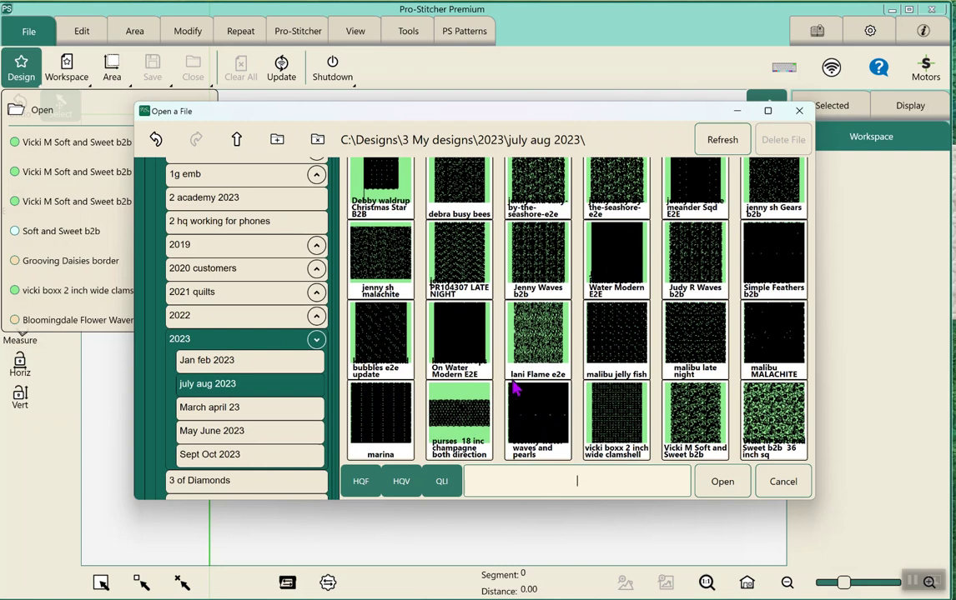
click(782, 266)
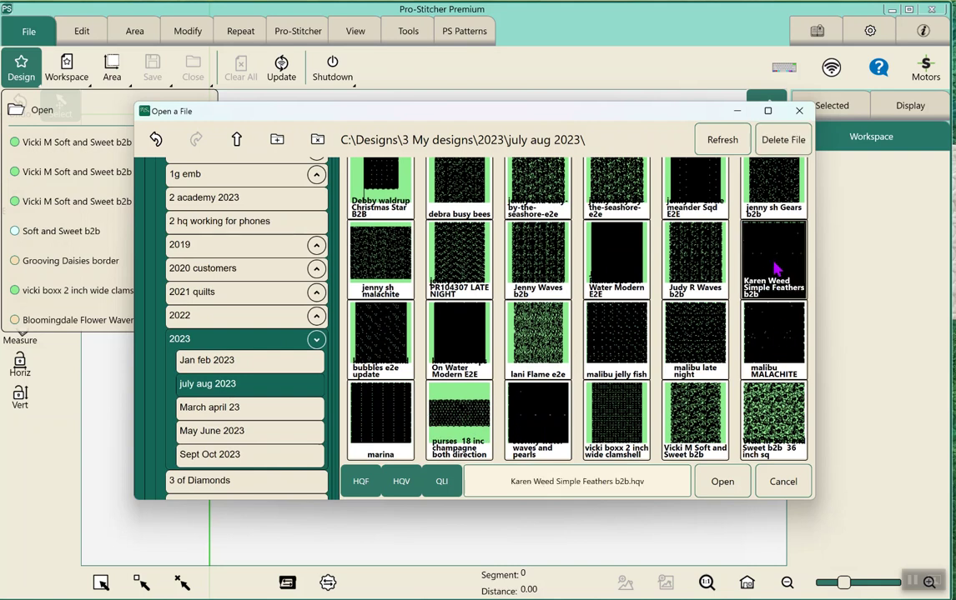
click(724, 483)
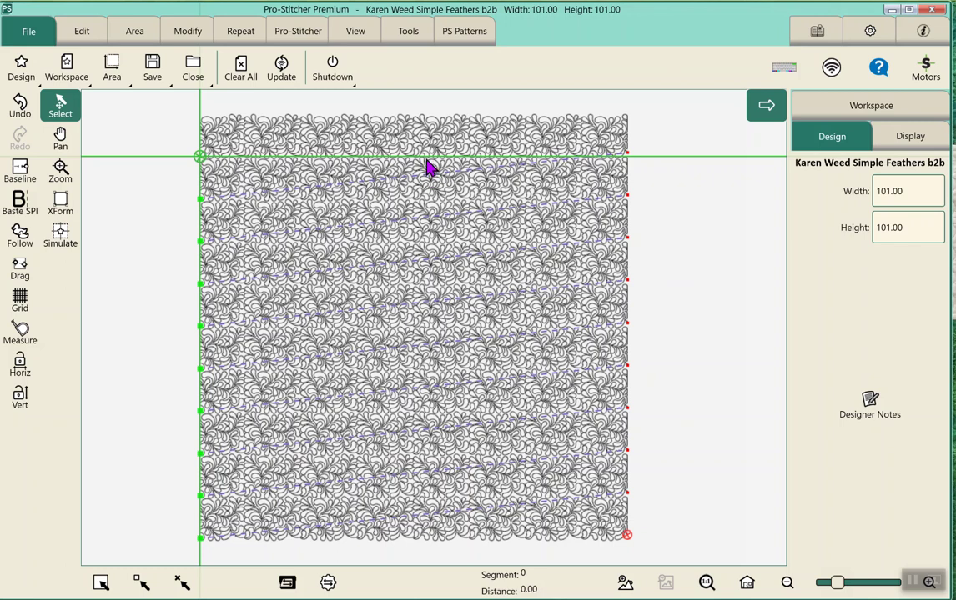
View the Simple Feathers stitch stats (234594 stitches, 4h 25m 25s, 19549 inches), then close them.
click(870, 32)
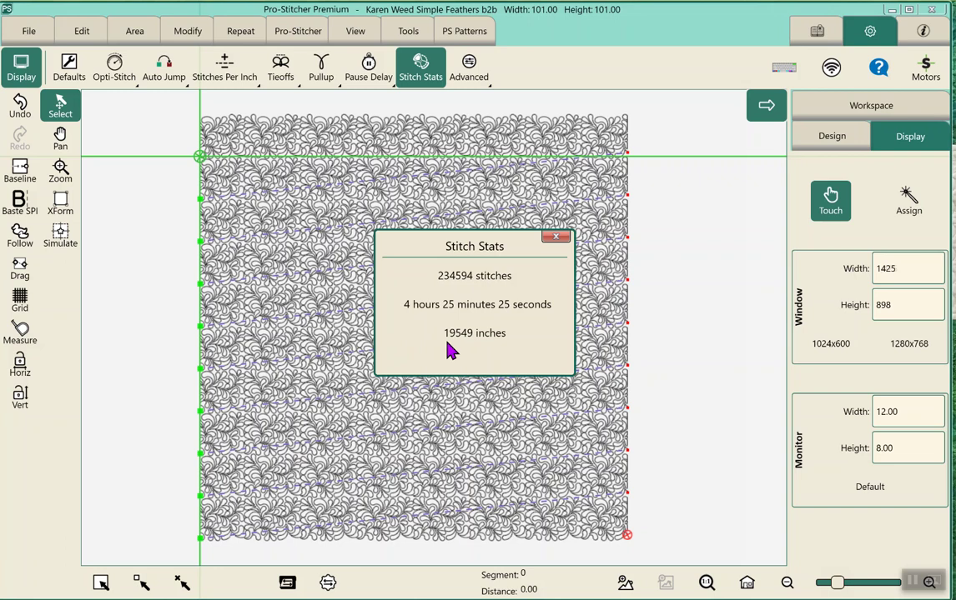
click(556, 239)
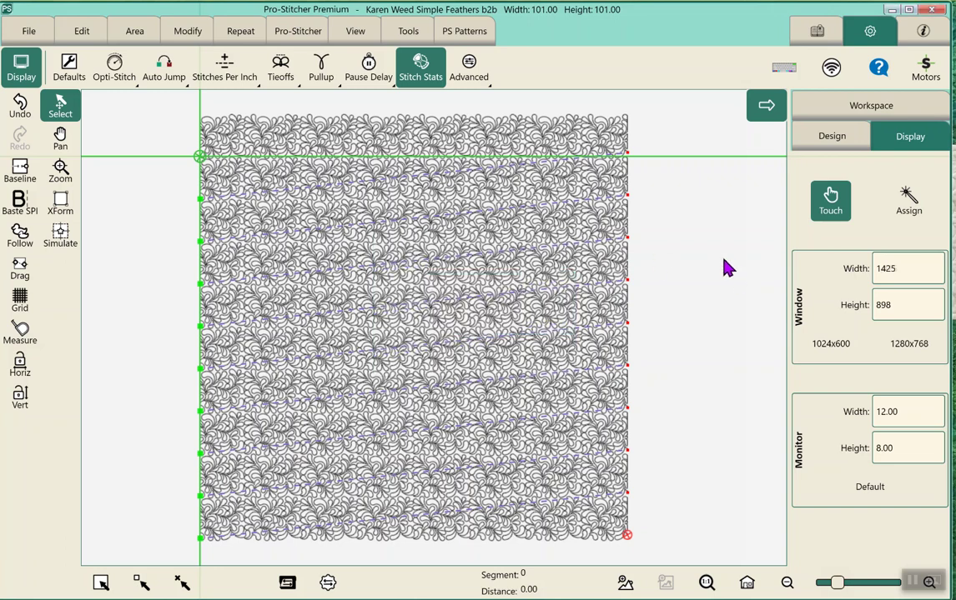